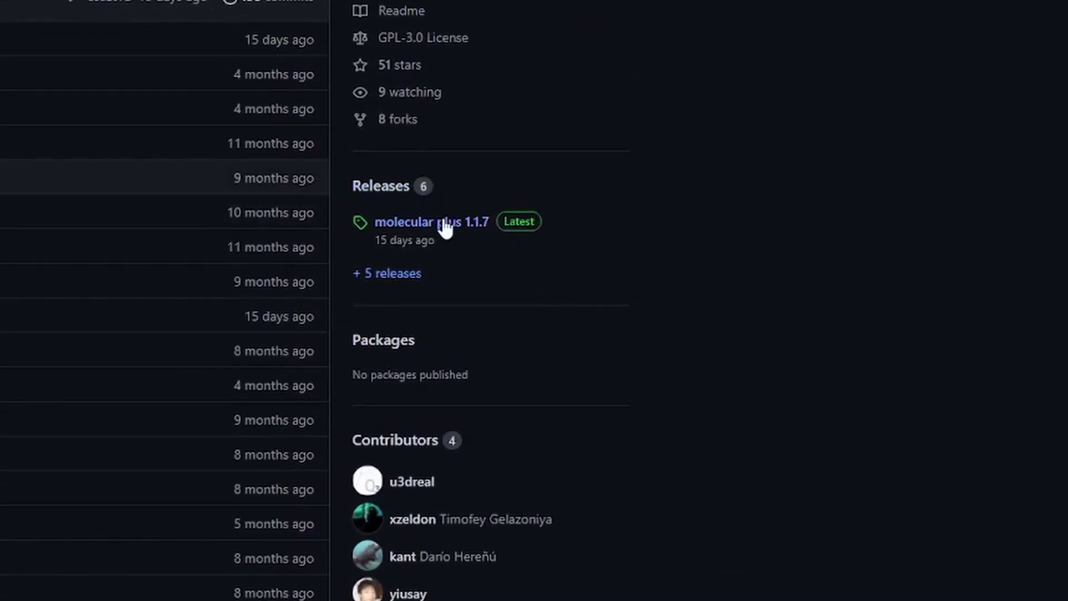
Open the molecular plus 1.1.7 release page from the repository's Releases section
left_click(445, 222)
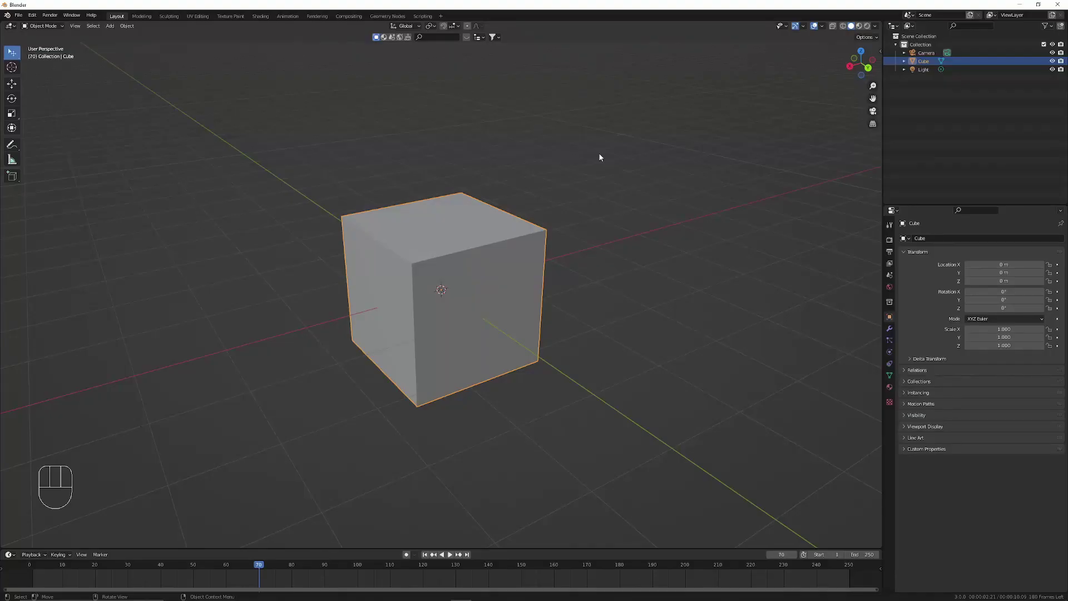
In Preferences, search add-ons for 'mole' and expand the Physics: Molecular+ entry
left_click(31, 15)
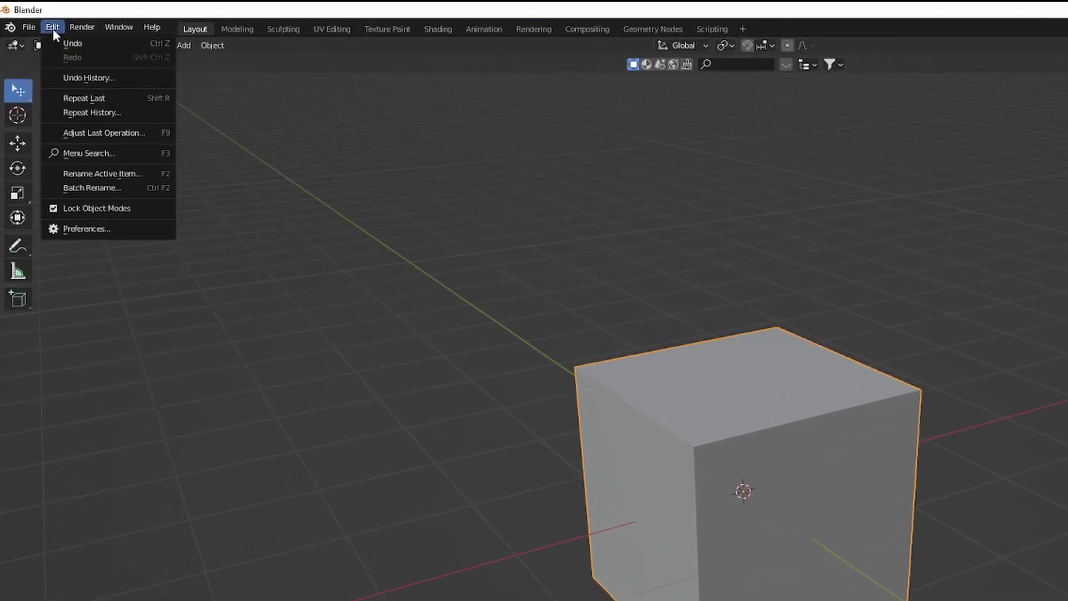
left_click(85, 264)
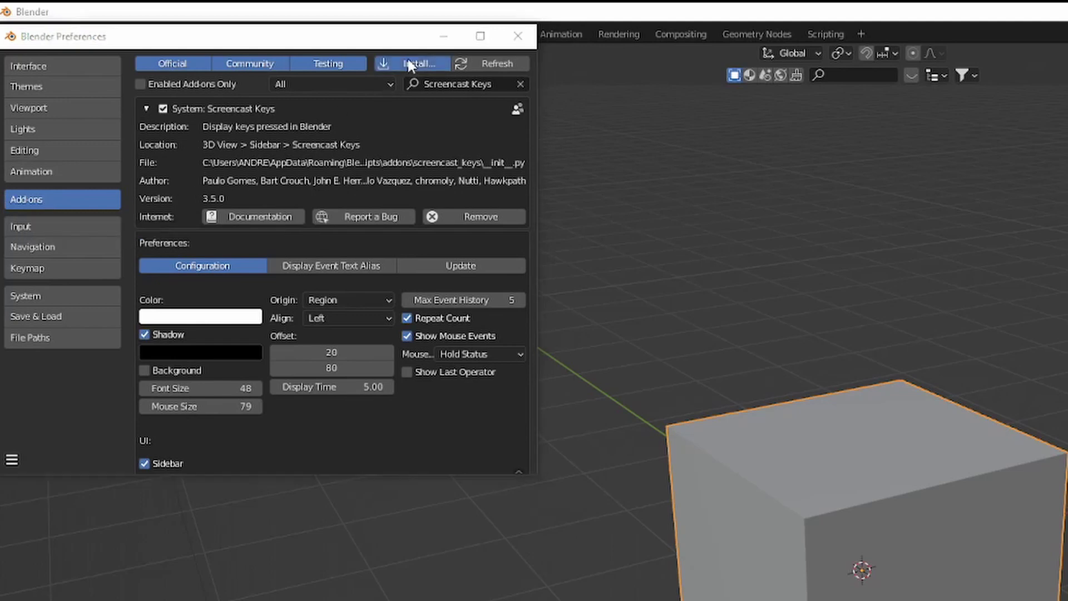
left_click(468, 82)
type("mole")
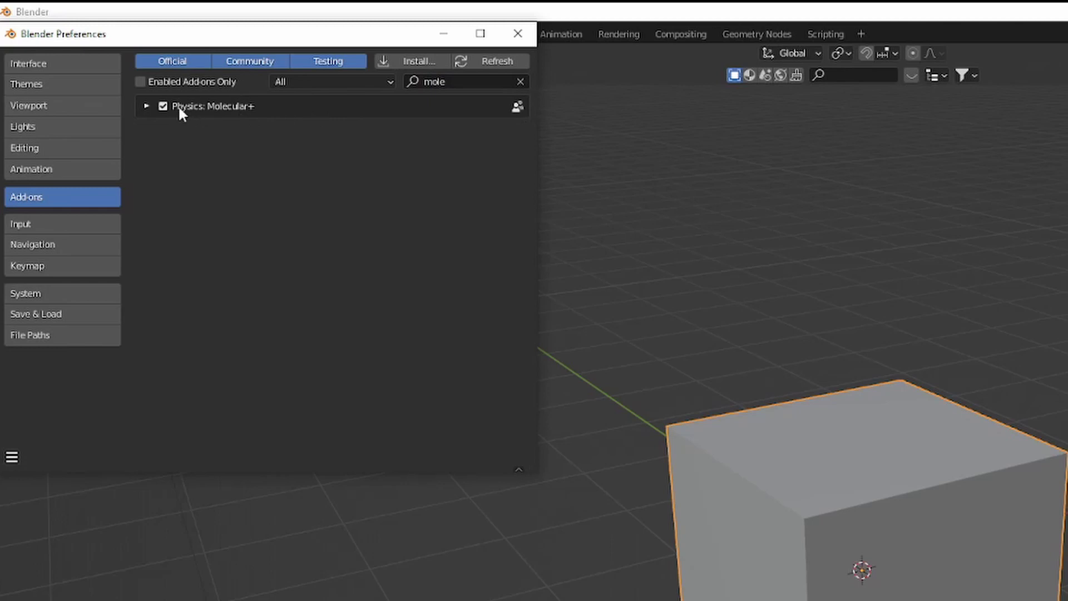
left_click(146, 106)
Save the preferences and close the Preferences window
left_click(12, 456)
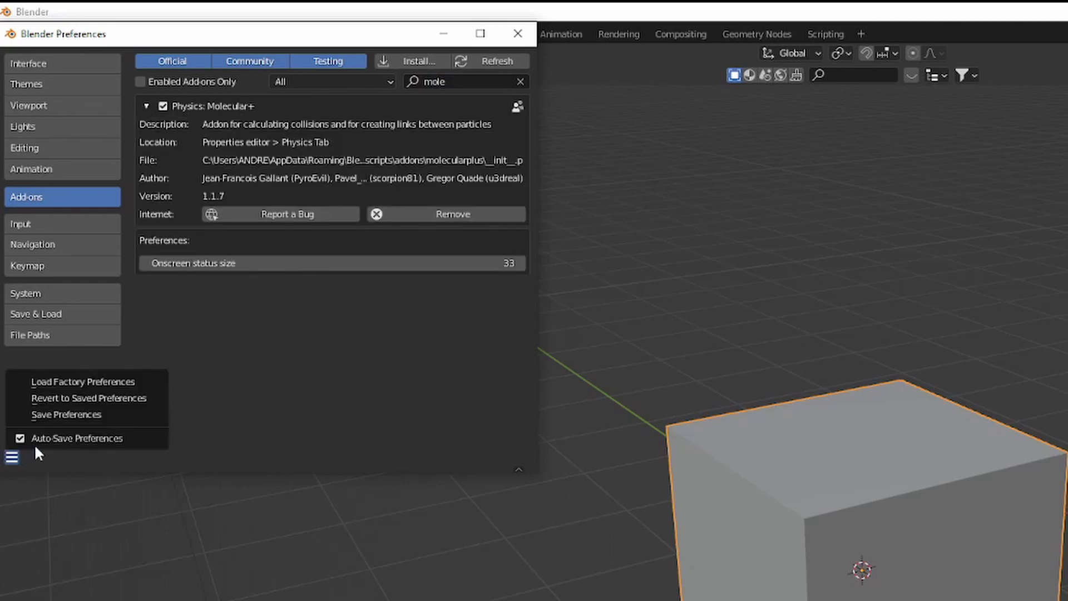
left_click(52, 412)
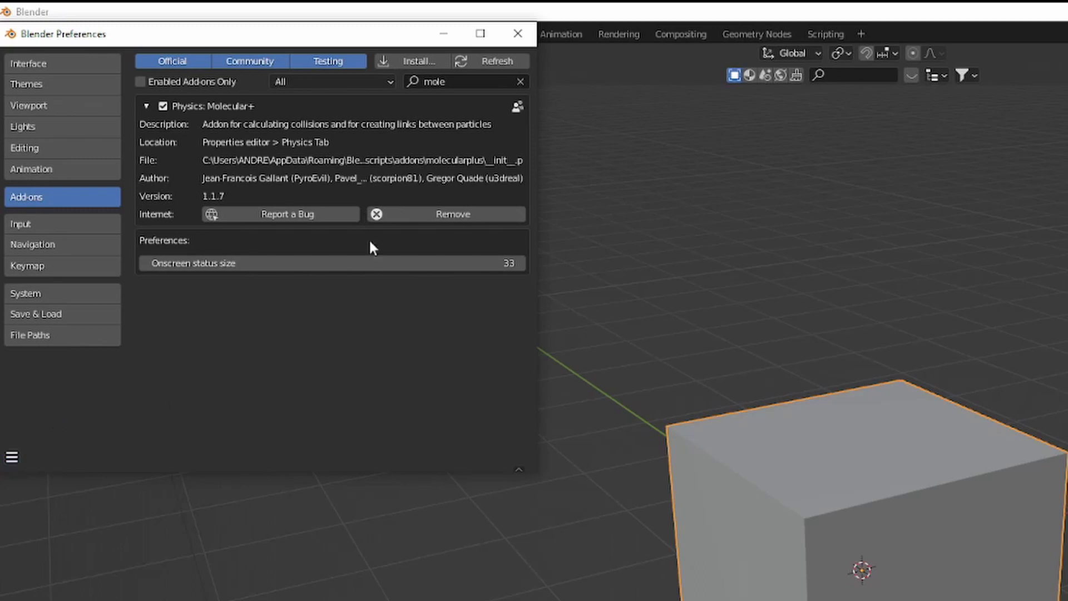
left_click(518, 34)
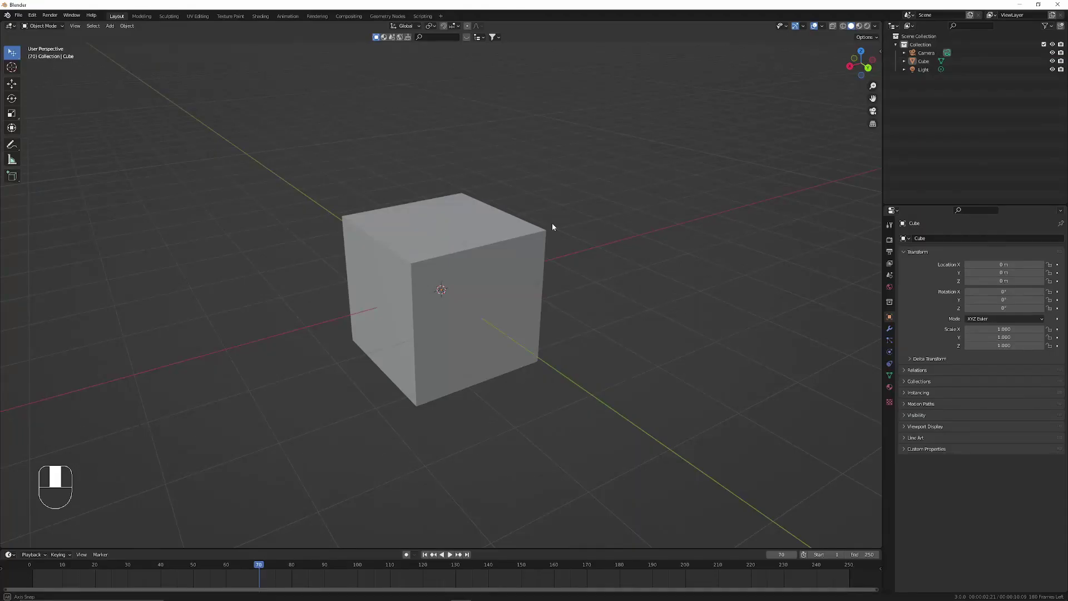
Add a ground plane and scale it up to about 8.476
middle_click_drag(552, 227, 527, 238)
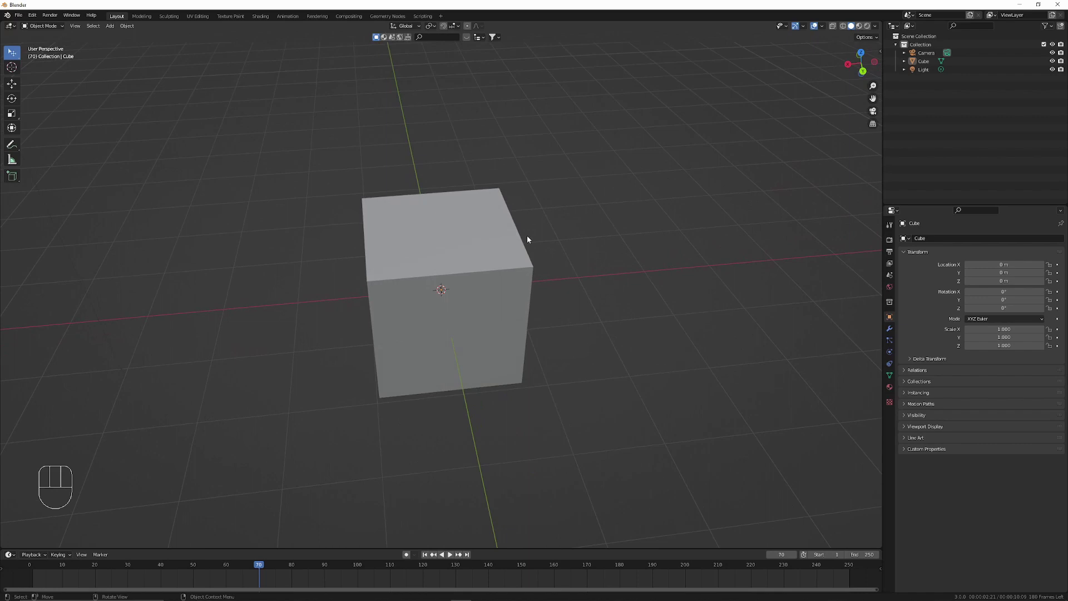
scroll(522, 240, "down", 4)
key("shift+a")
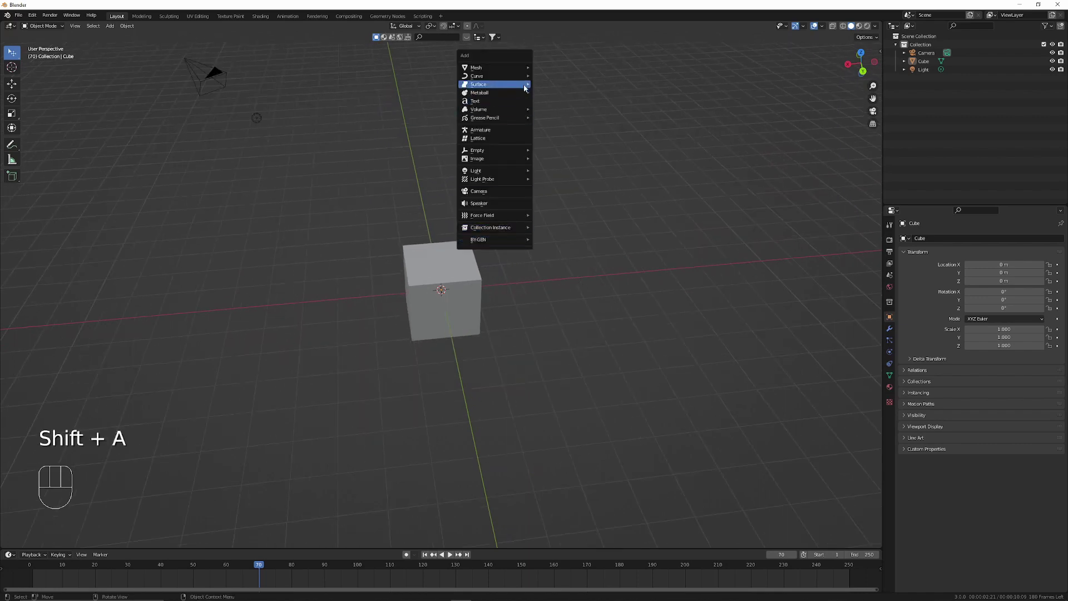
left_click(551, 67)
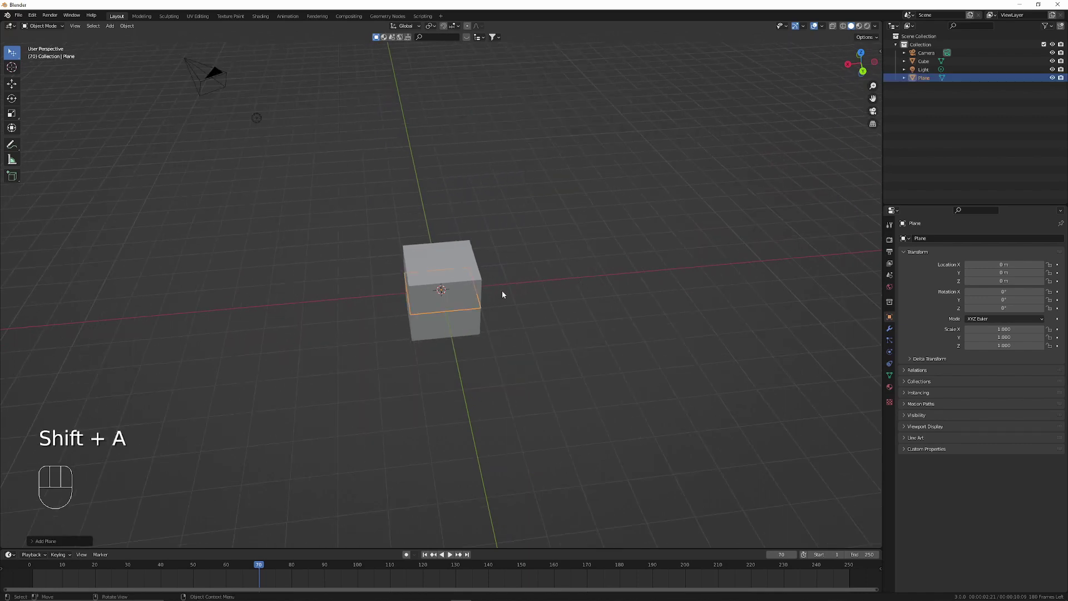
key("s")
left_click(76, 329)
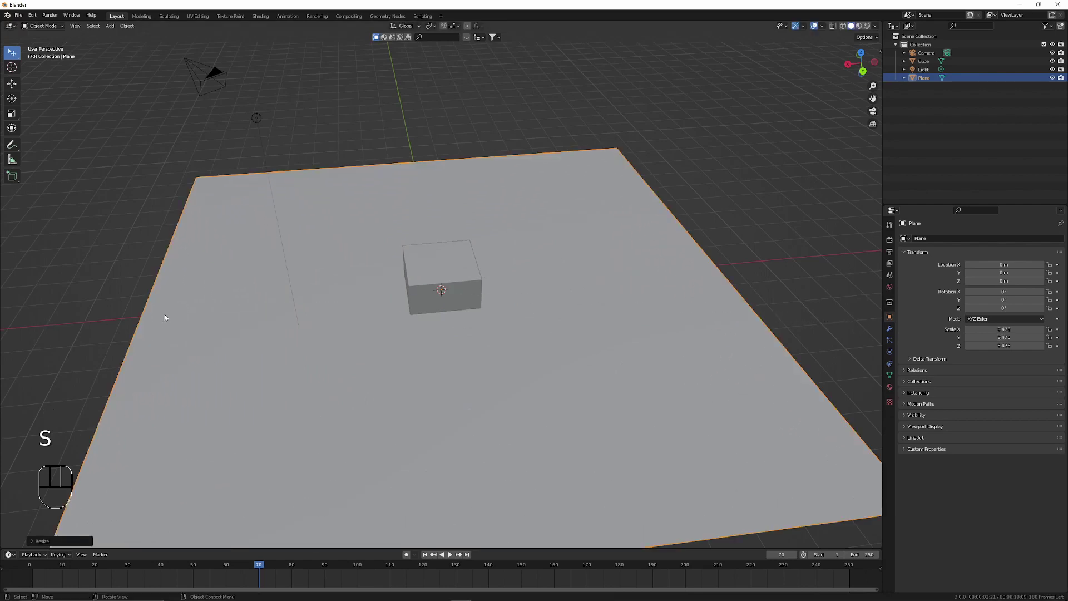
Raise the cube straight up along Z to about 6.13 m
middle_click_drag(408, 314, 466, 304)
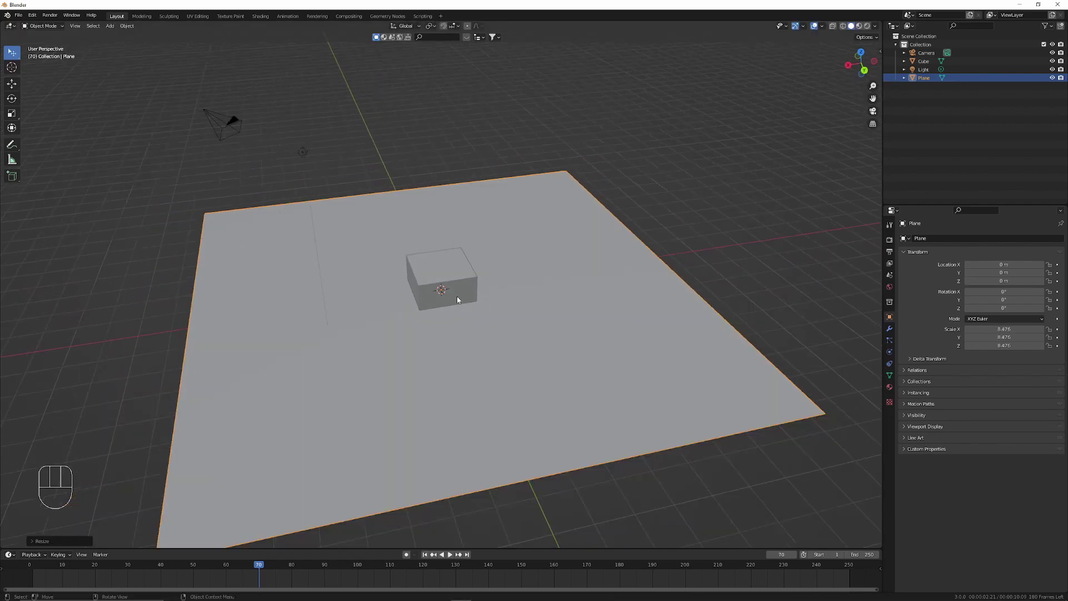
scroll(456, 299, "down", 3)
left_click(457, 287)
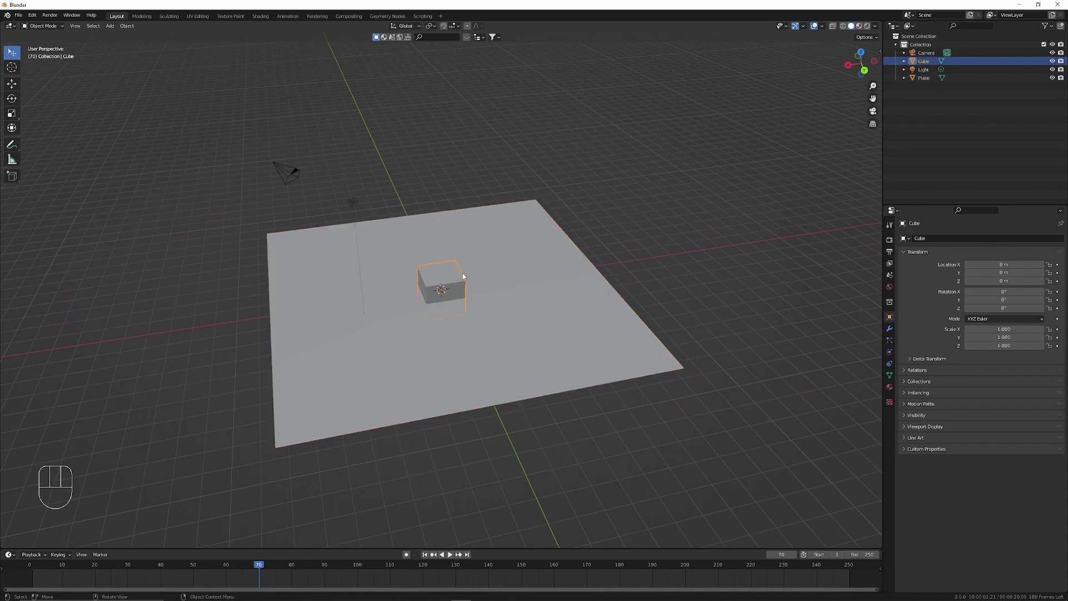
middle_click_drag(462, 276, 503, 279)
key("g")
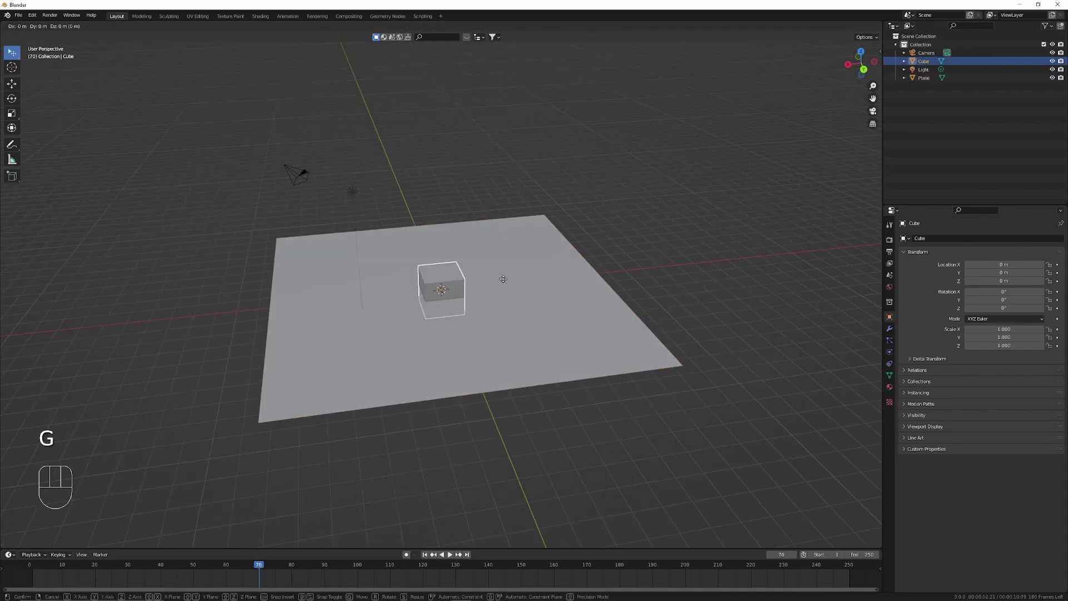
key("z")
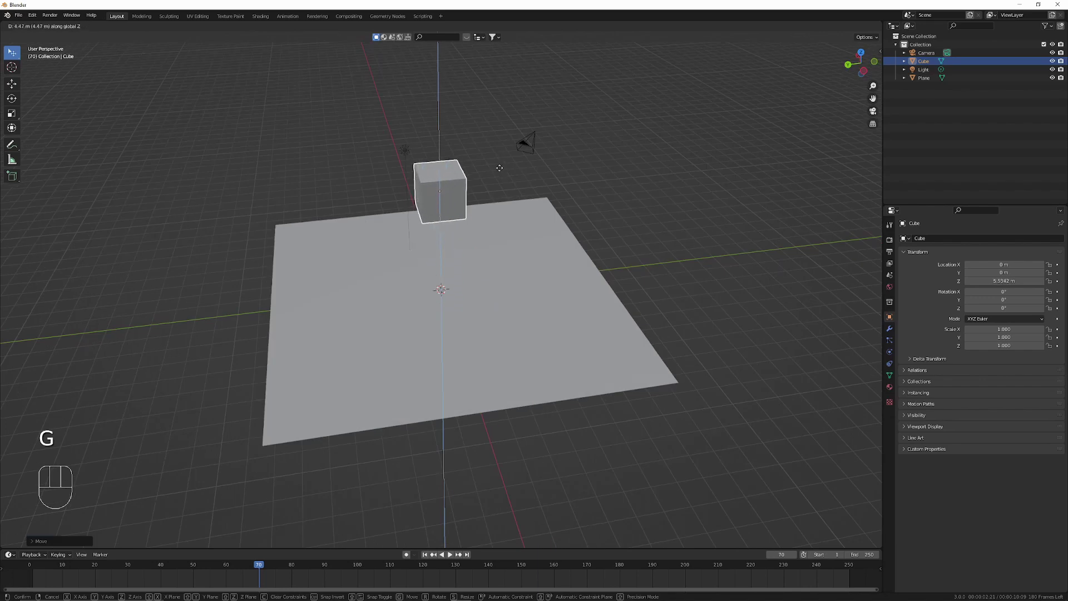
left_click(500, 158)
Tilt the cube to a rotation of roughly 28.6°, 37.2°, 43.5°
middle_click_drag(509, 236, 492, 221)
key("r")
key("r")
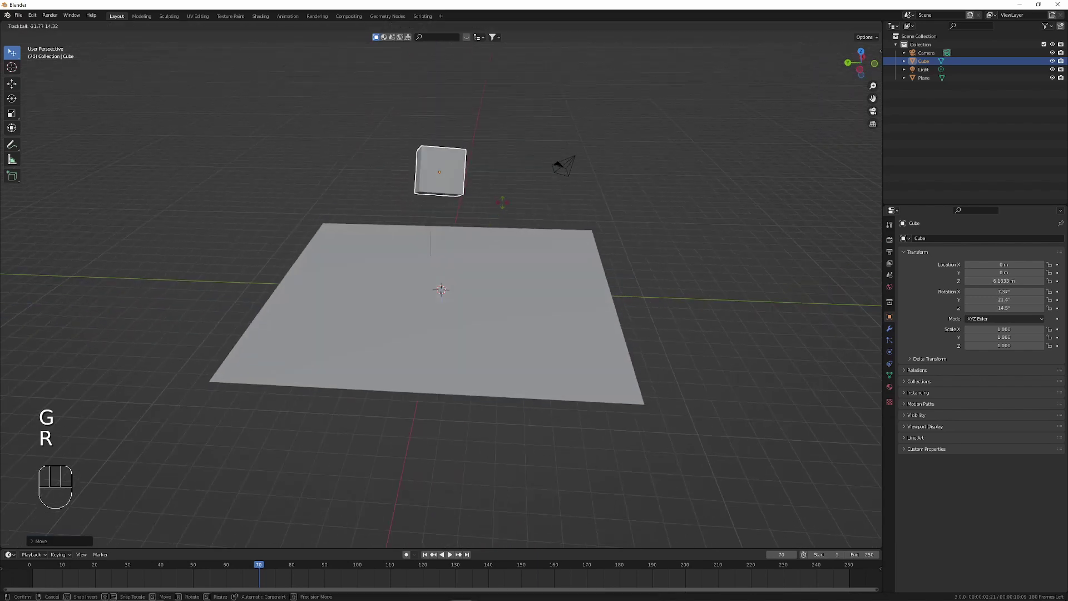
left_click(514, 185)
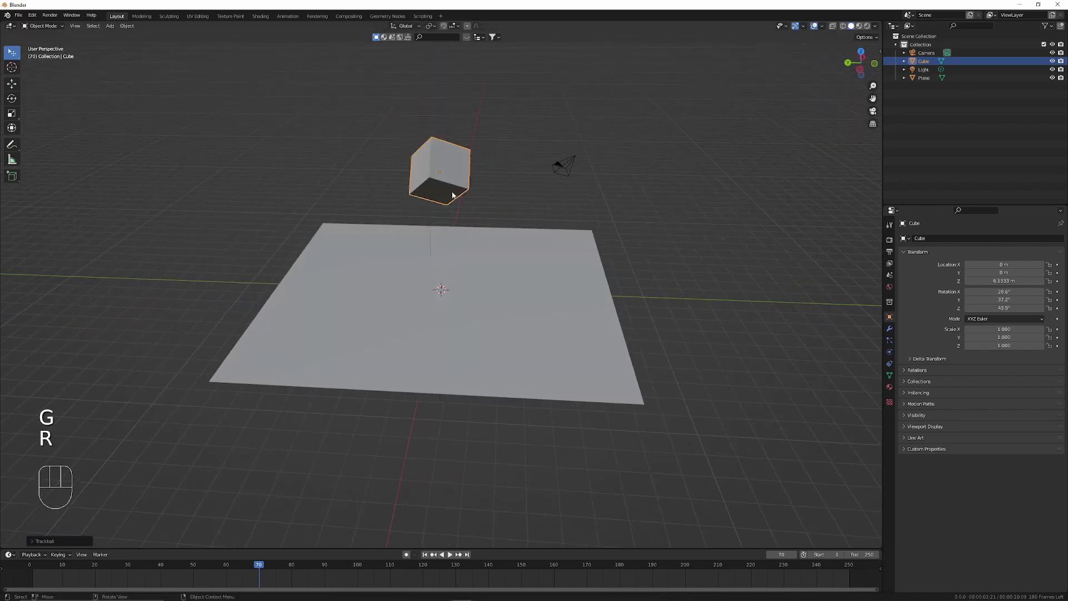
middle_click_drag(442, 198, 512, 106)
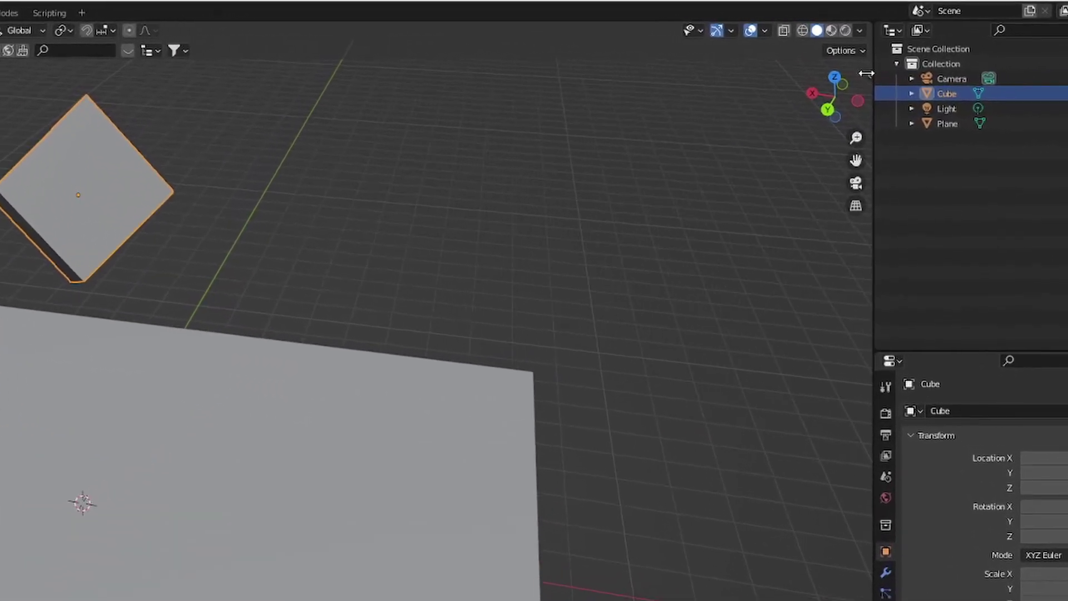
Make the plane a Molecular+ collider from the sidebar's Molecular+ tab
key("n")
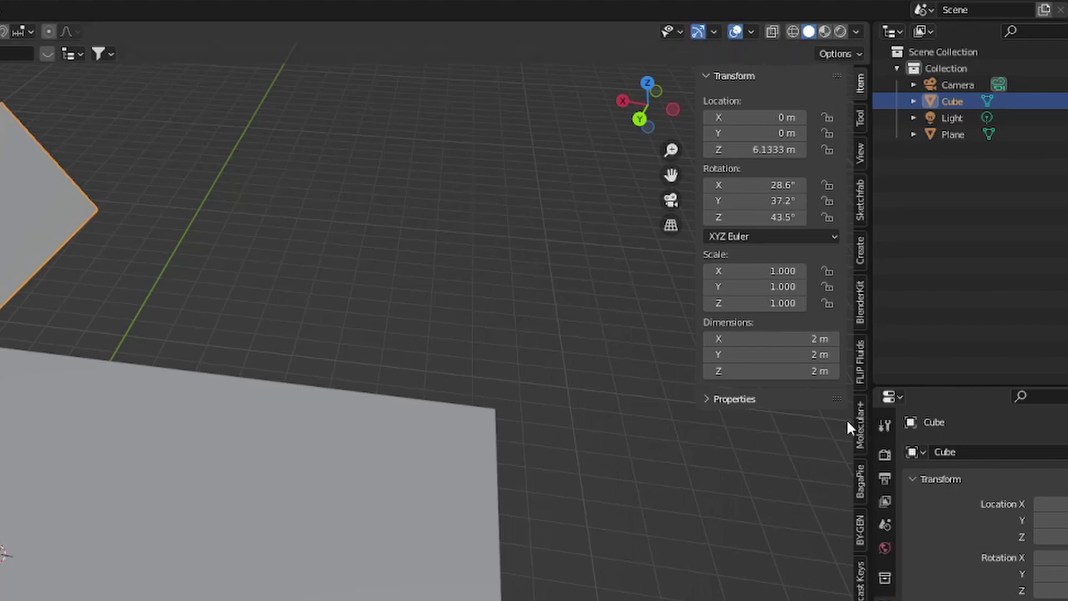
left_click(860, 426)
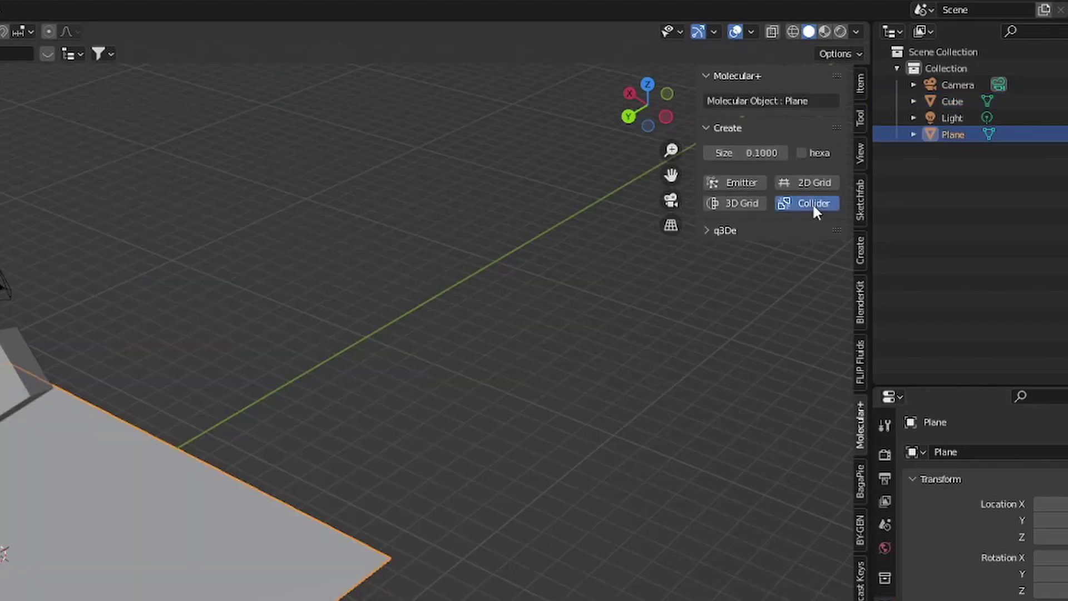
left_click(808, 203)
Fill the cube with a Molecular+ 3D grid of 6859 particles
middle_click_drag(338, 437, 69, 343)
left_click(3, 372)
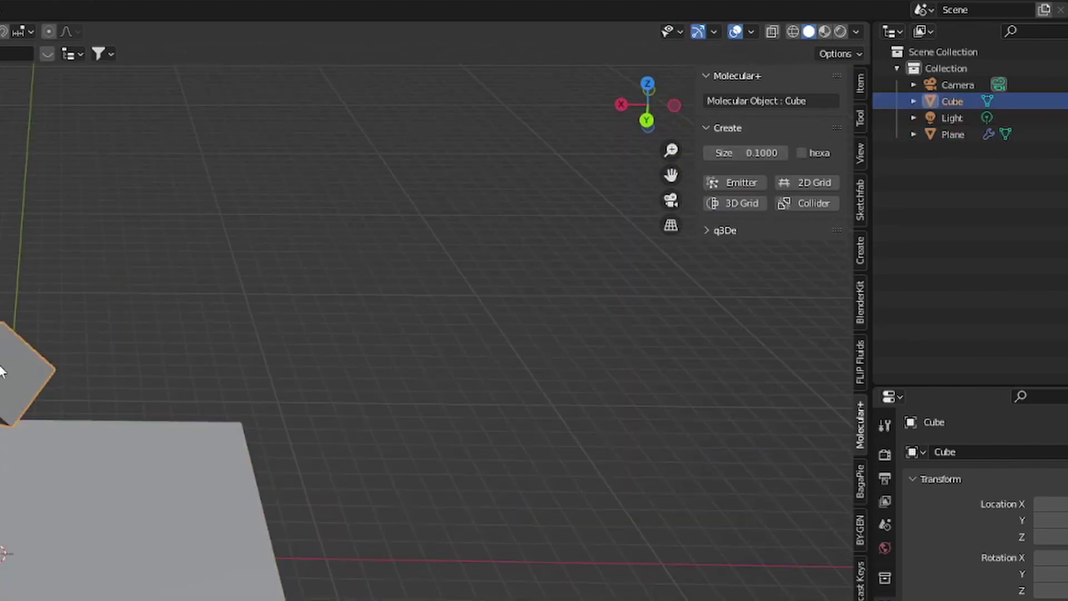
left_click(745, 203)
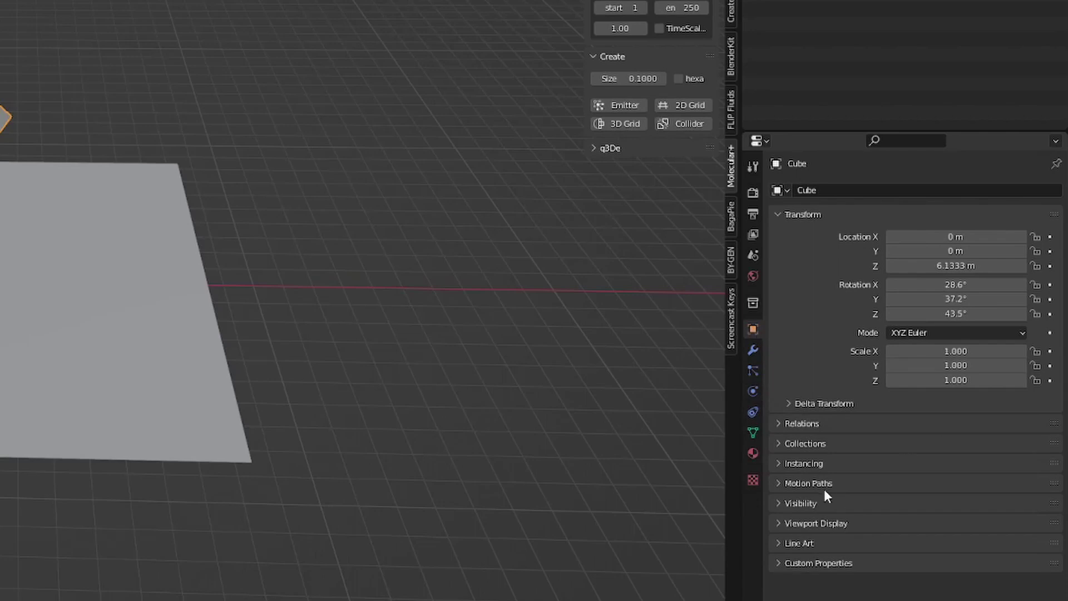
Set the cube's Viewport Display to show it as Wire
left_click(803, 523)
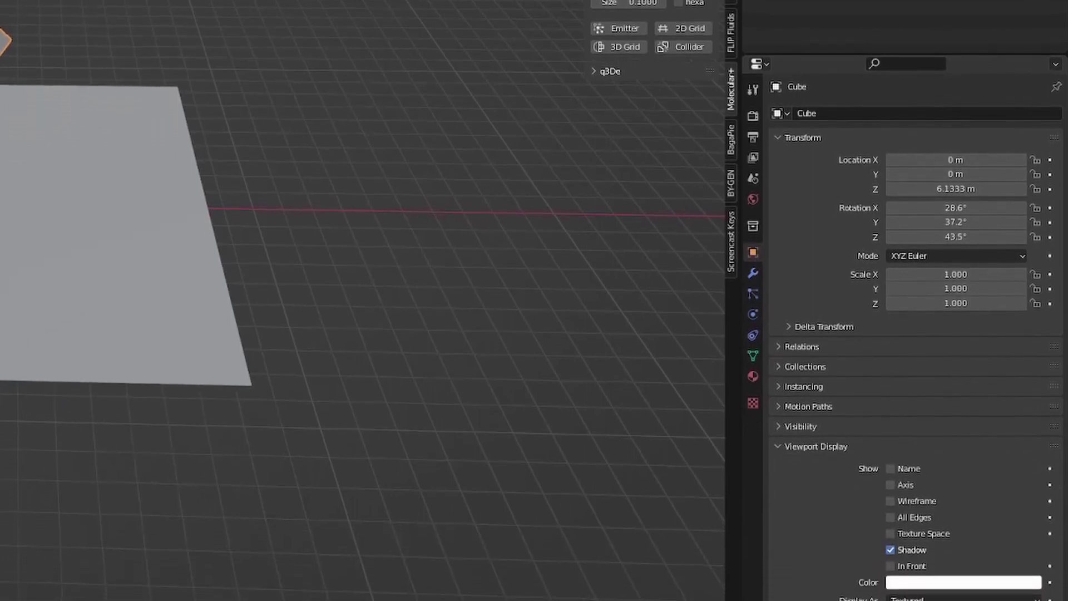
left_click(945, 579)
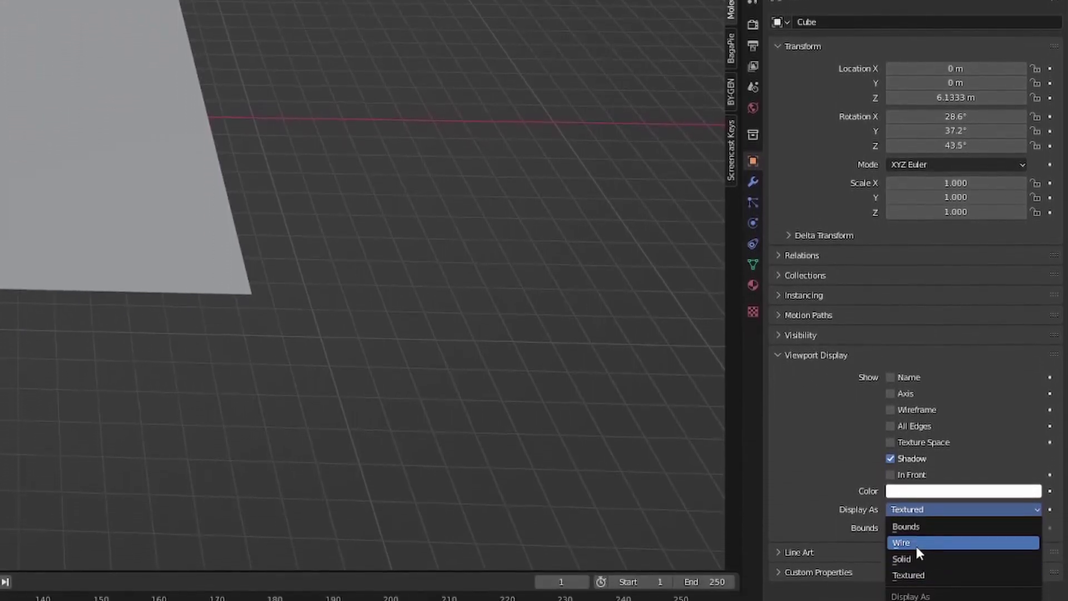
left_click(902, 565)
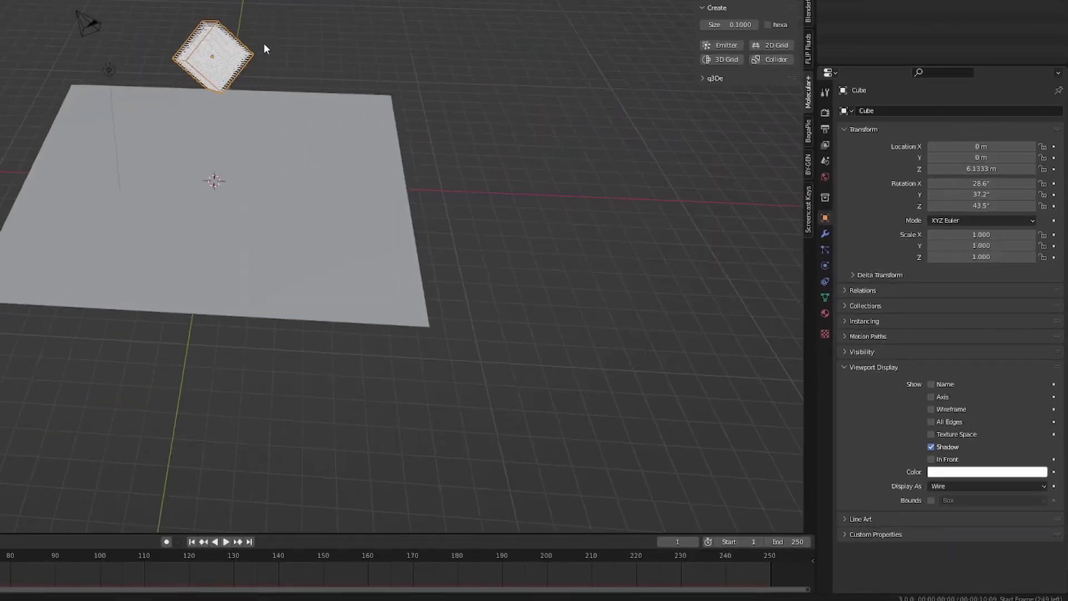
Lower the Molecular+ particle size to 0.0835 and regenerate the 3D particle grid
middle_click_drag(264, 44, 500, 258)
scroll(448, 93, "up", 3)
scroll(501, 258, "up", 5)
scroll(550, 268, "down", 2)
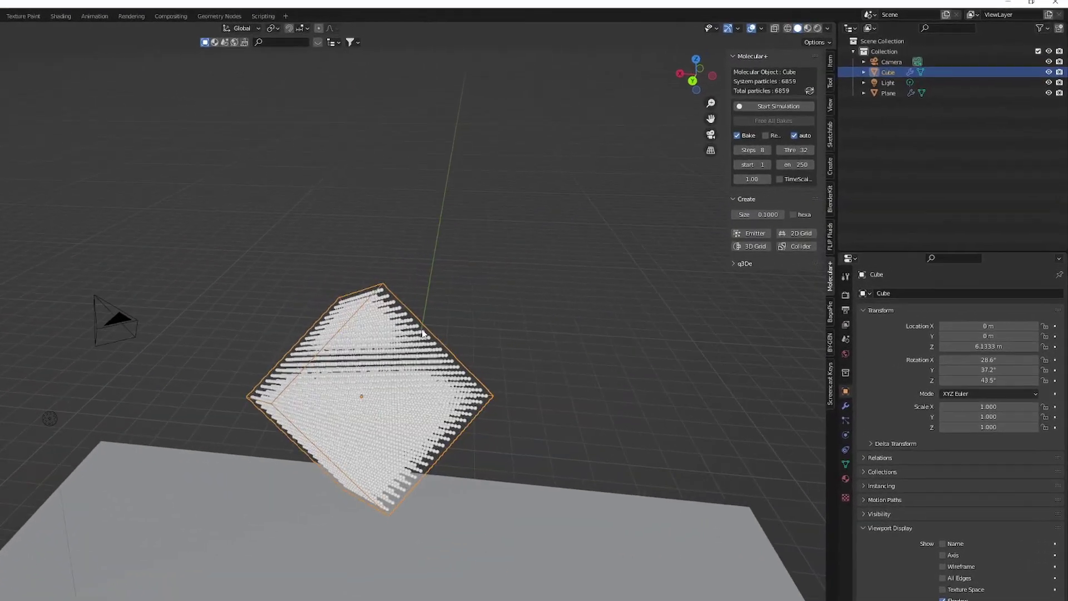
middle_click_drag(422, 331, 380, 338)
left_click(759, 215)
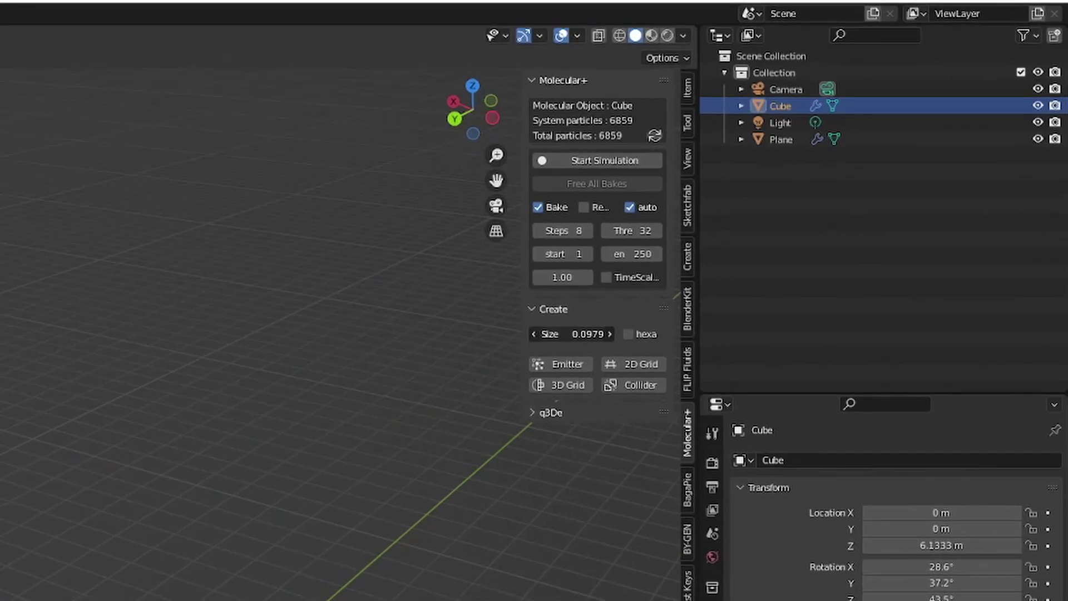
left_click_drag(580, 334, 577, 334)
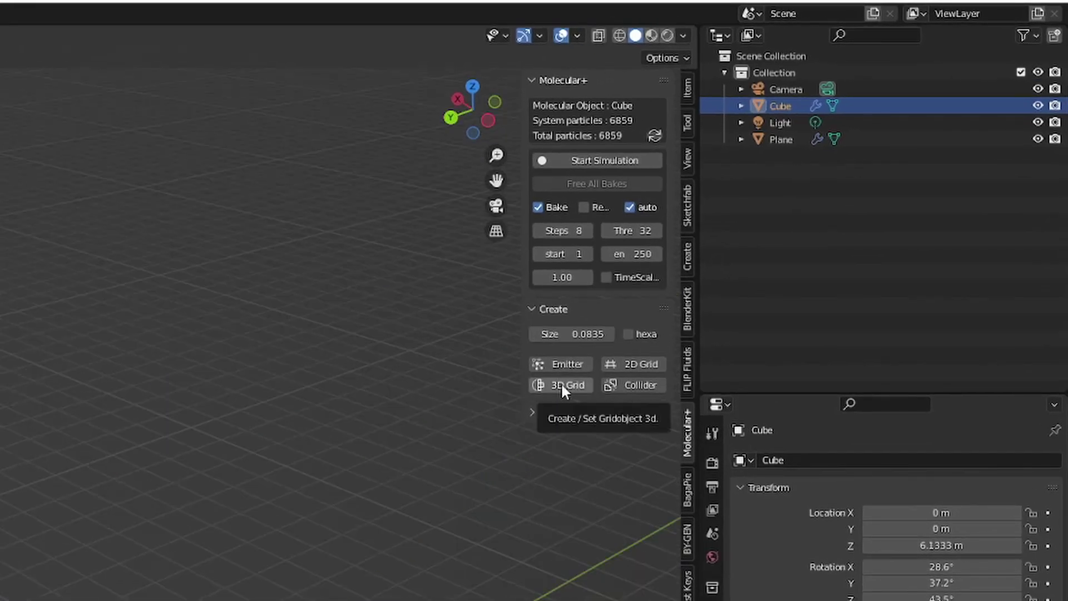
left_click(562, 384)
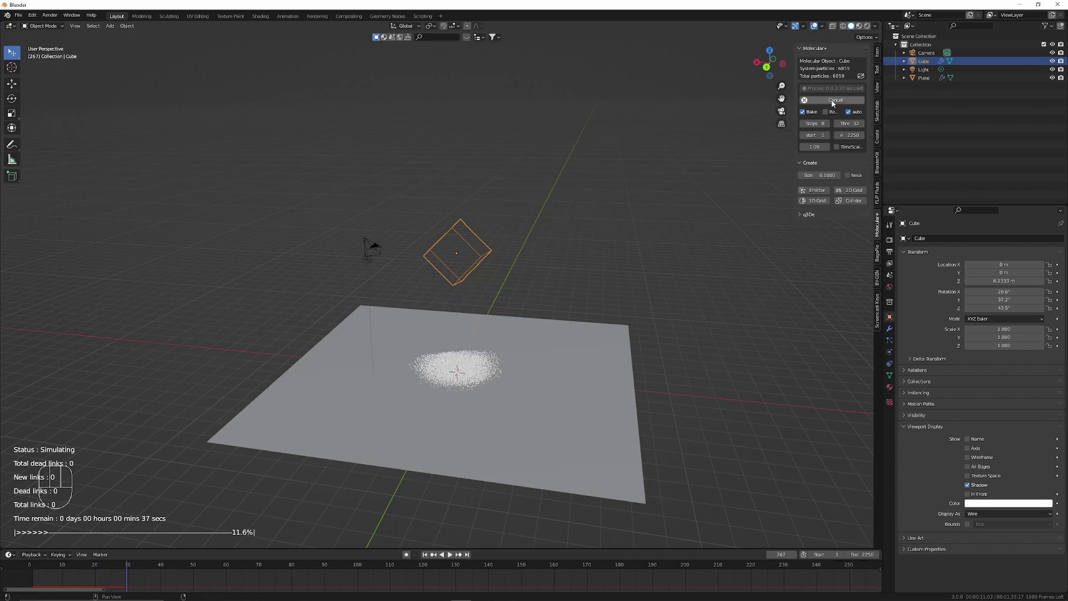
Turn on Link at Birth in the cube's Molecular physics, then inspect the settled particle heap
middle_click_drag(470, 413, 448, 380)
scroll(465, 398, "up", 2)
scroll(465, 396, "up", 2)
scroll(448, 380, "down", 4)
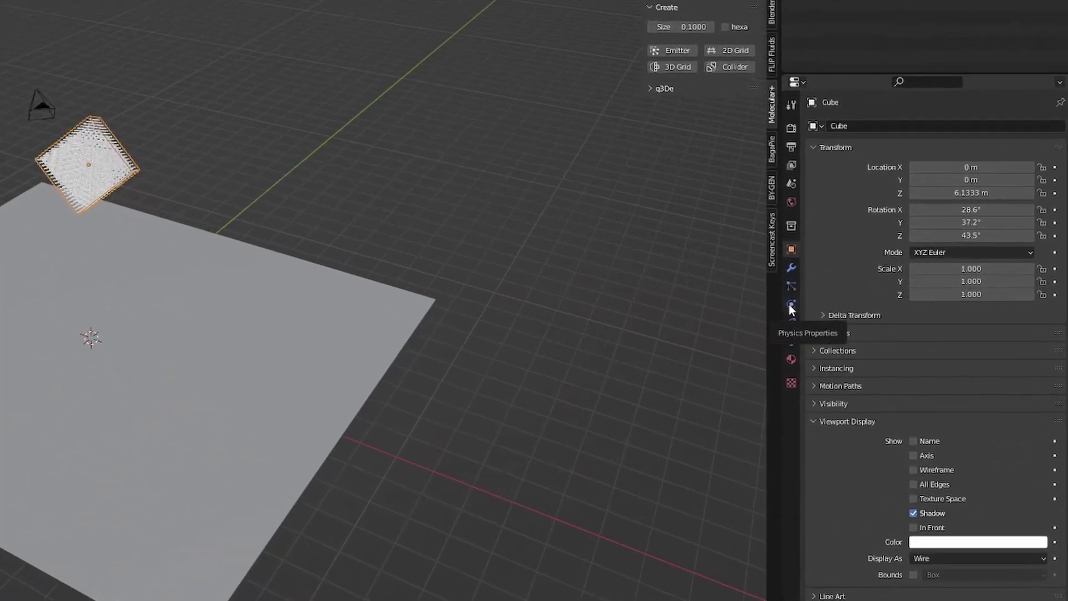
left_click(791, 305)
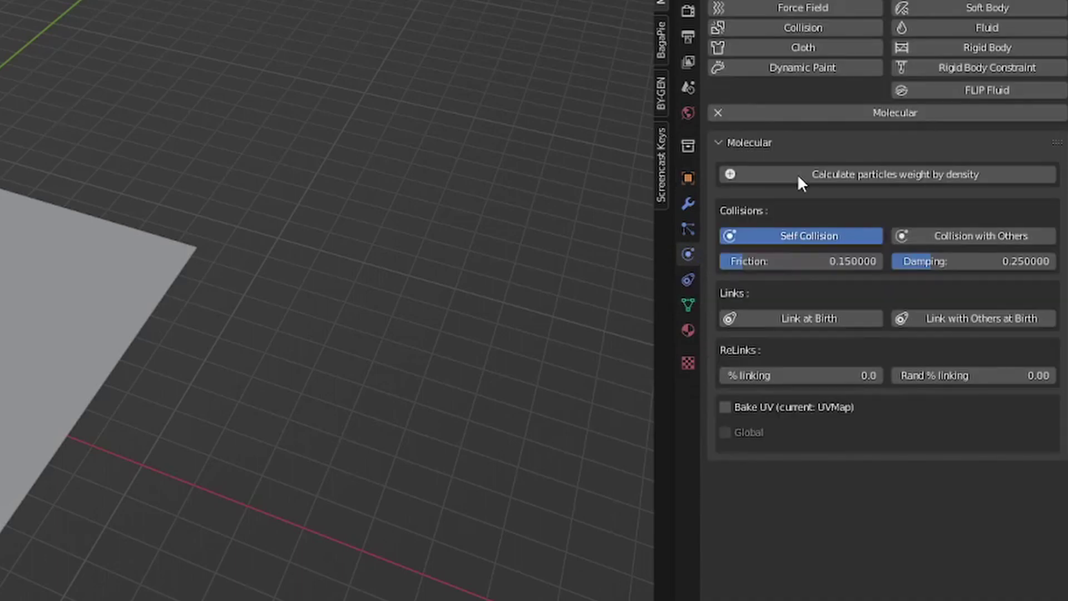
left_click(796, 323)
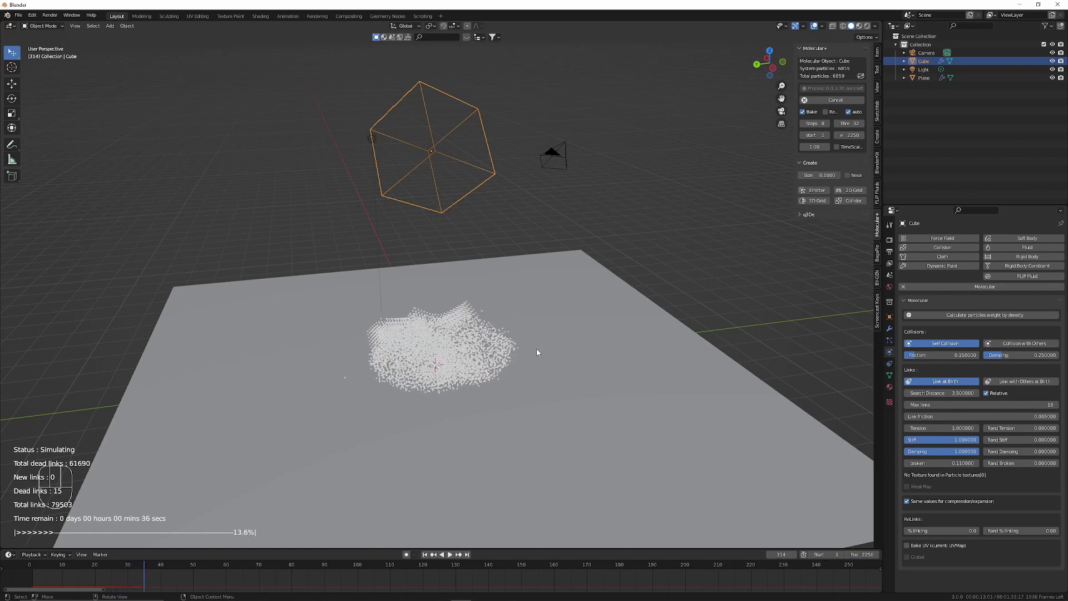
mouse_move(480, 358)
middle_mouse_down()
mouse_move(490, 348)
mouse_move(472, 350)
middle_mouse_up()
scroll(446, 360, "up", 4)
middle_click_drag(499, 396, 485, 379, "shift")
scroll(512, 365, "down", 1)
scroll(512, 365, "down", 4)
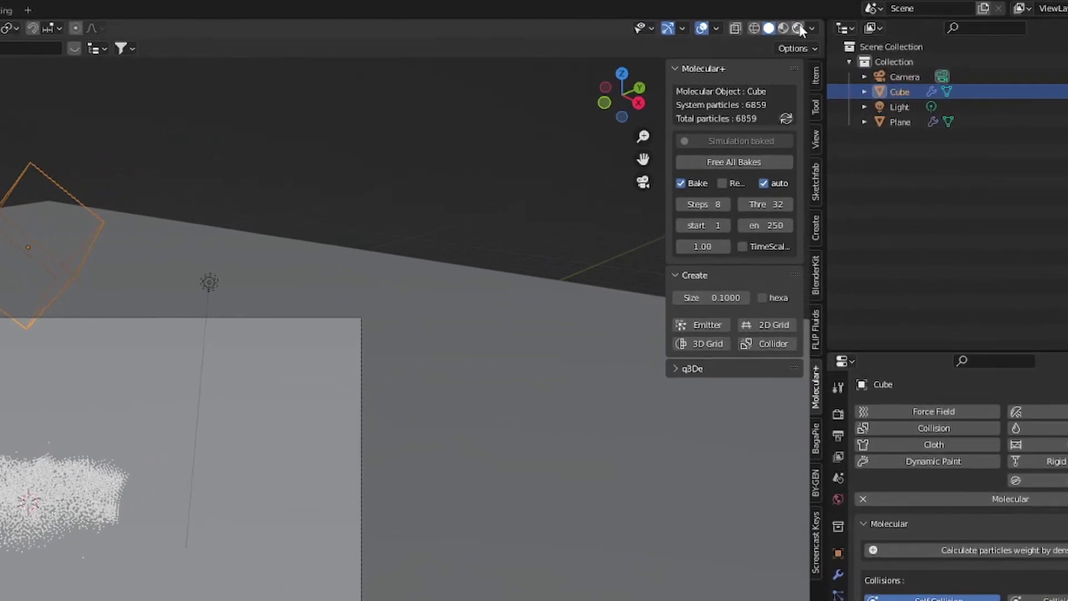
Switch to Rendered shading, add an icosphere off to the side, and use it as the particle instance
left_click(801, 28)
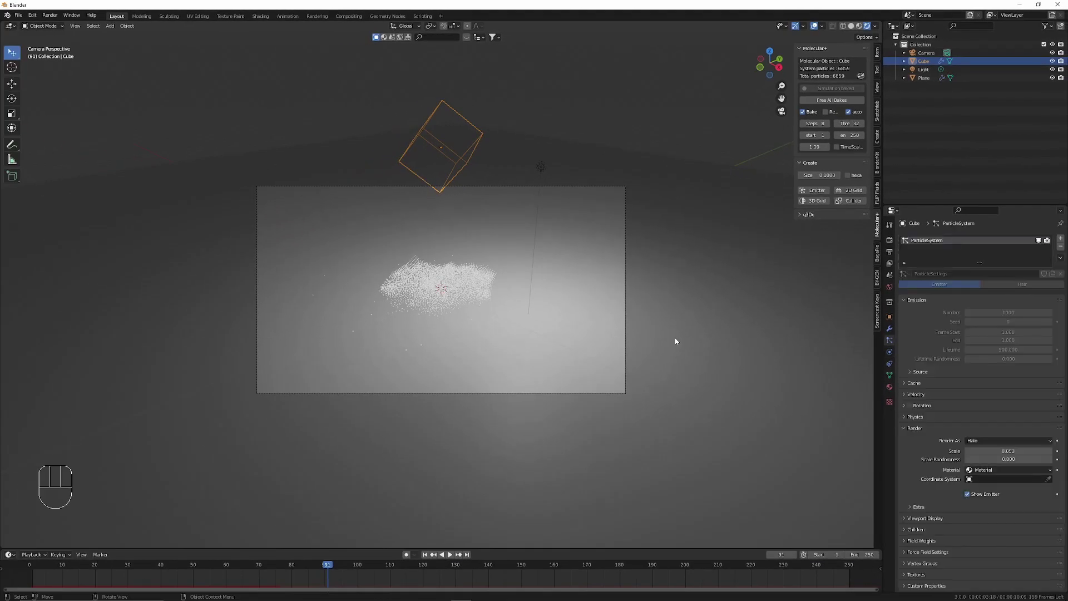
key("shift+a")
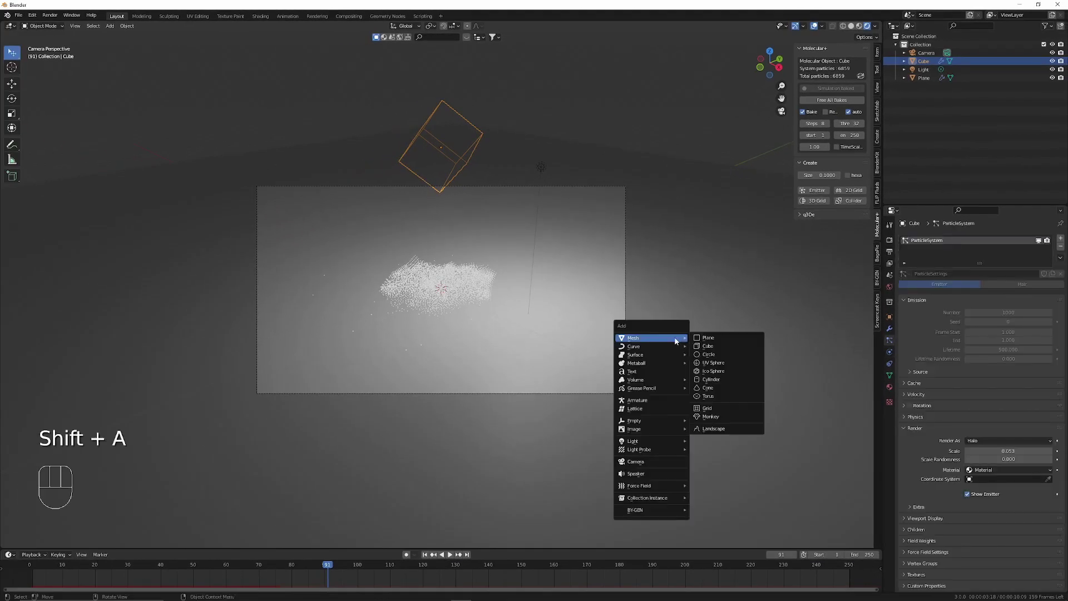
left_click(712, 371)
key("g")
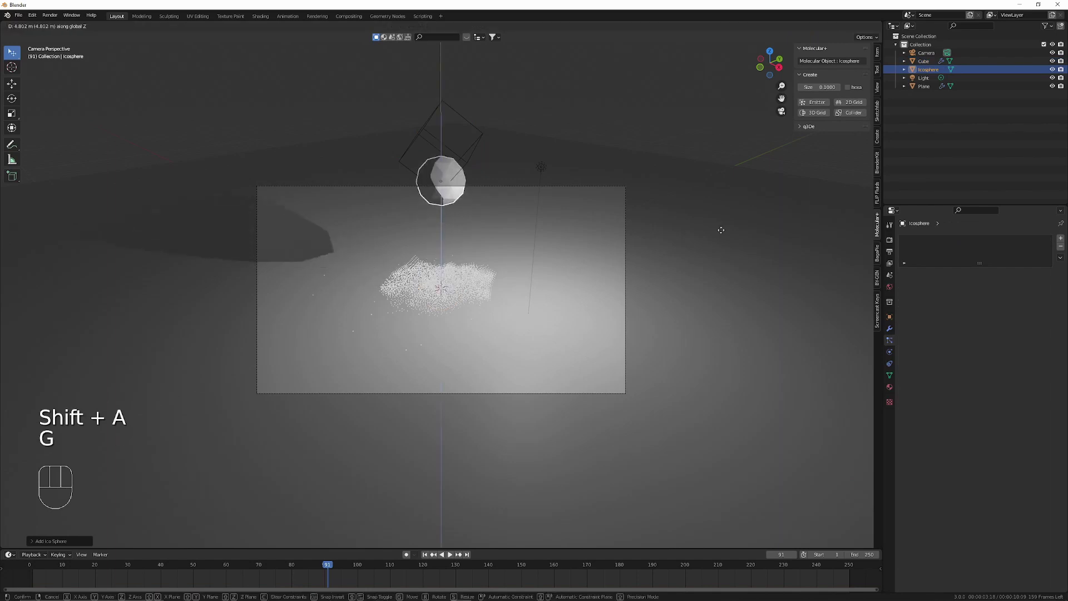
key("g")
left_click(514, 199)
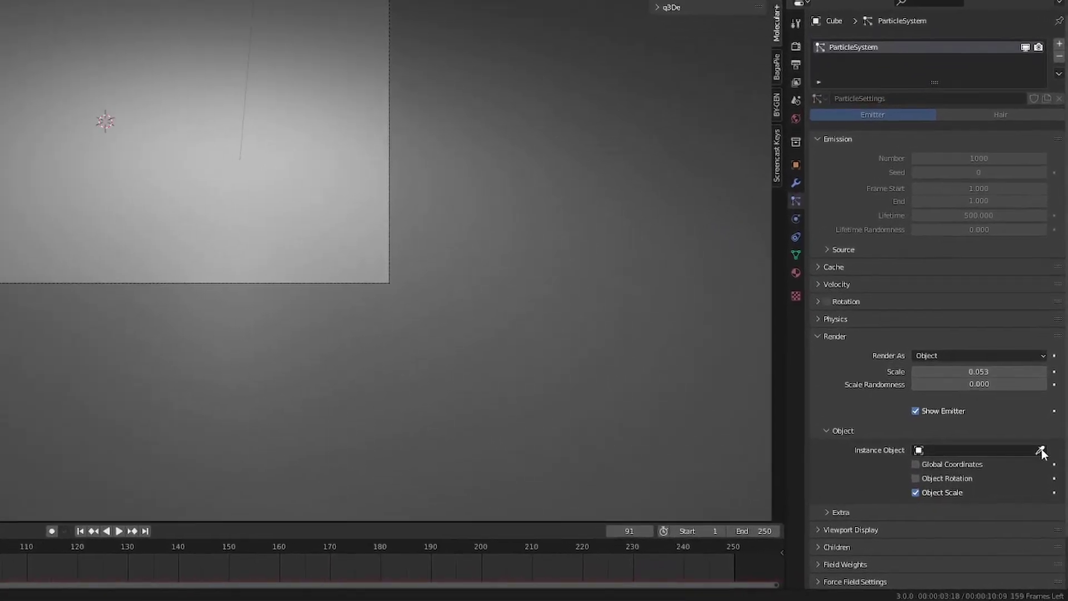
left_click(1047, 501)
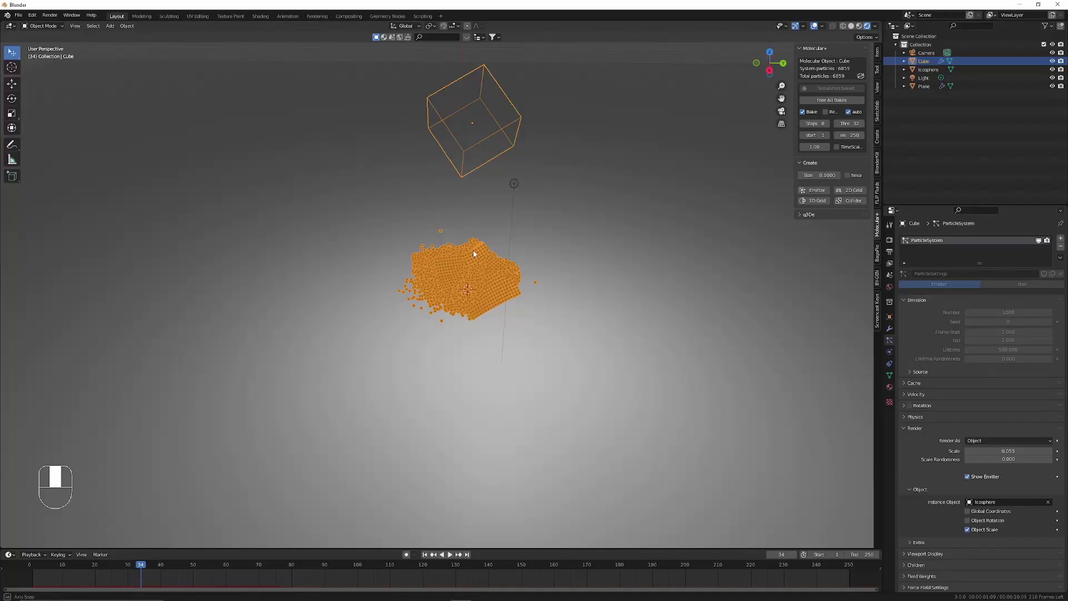
View the scene through the camera and scrub back to early frames
middle_click_drag(473, 250, 515, 230)
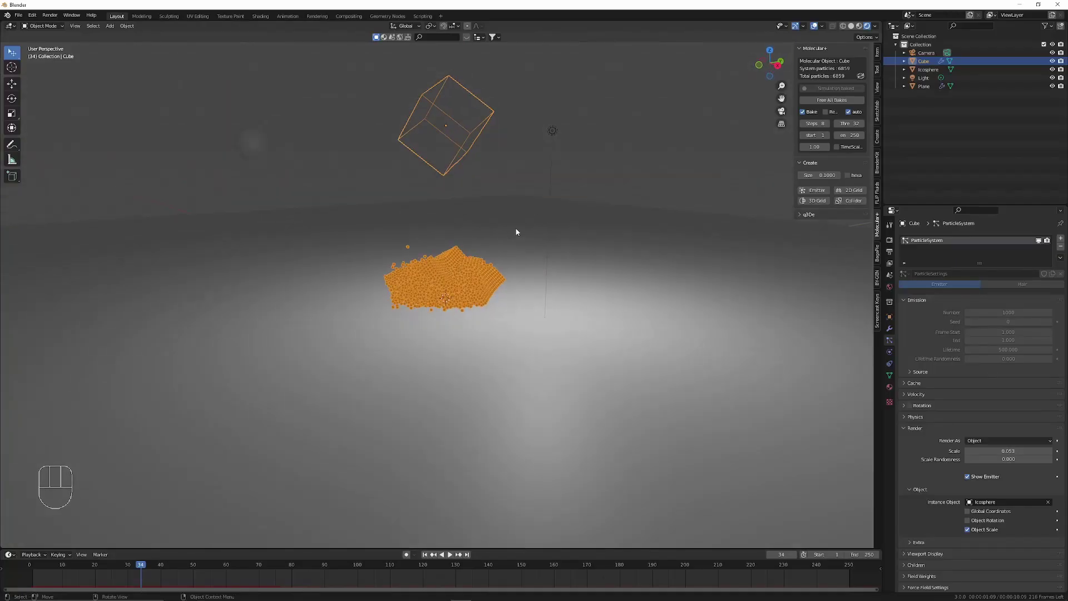
key("KP_0")
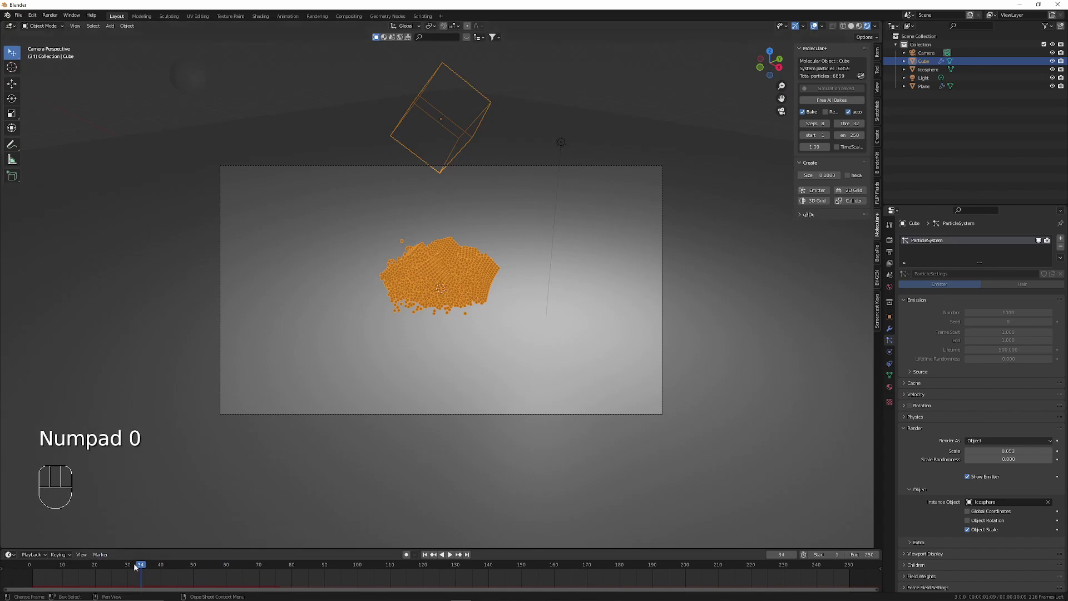
left_click_drag(127, 564, 174, 579)
Set the cube's display back to Solid, then rewind and play the animation
left_click(623, 62)
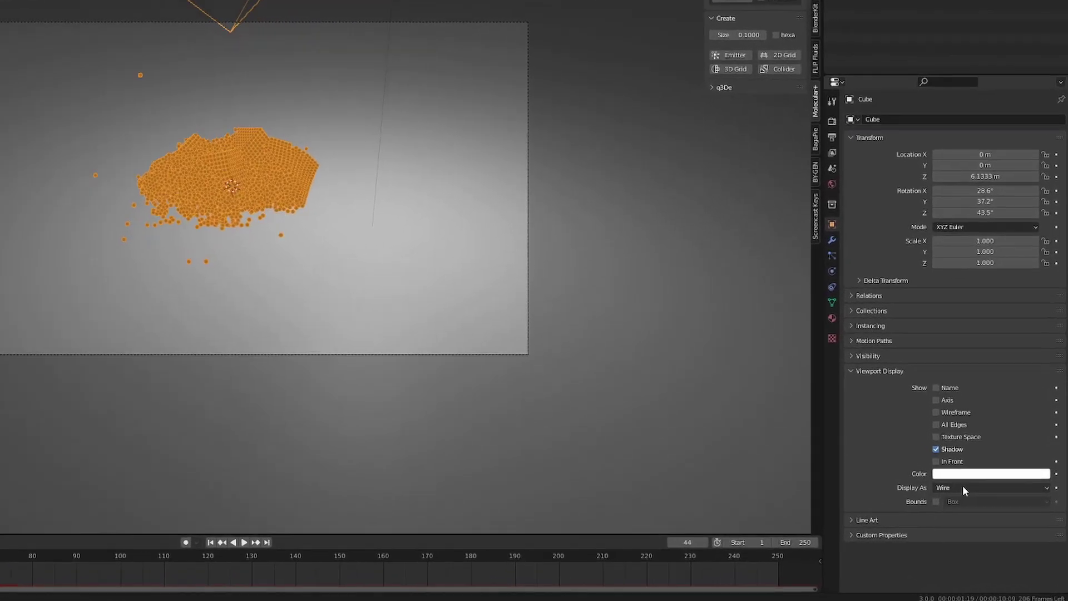
left_click(973, 508)
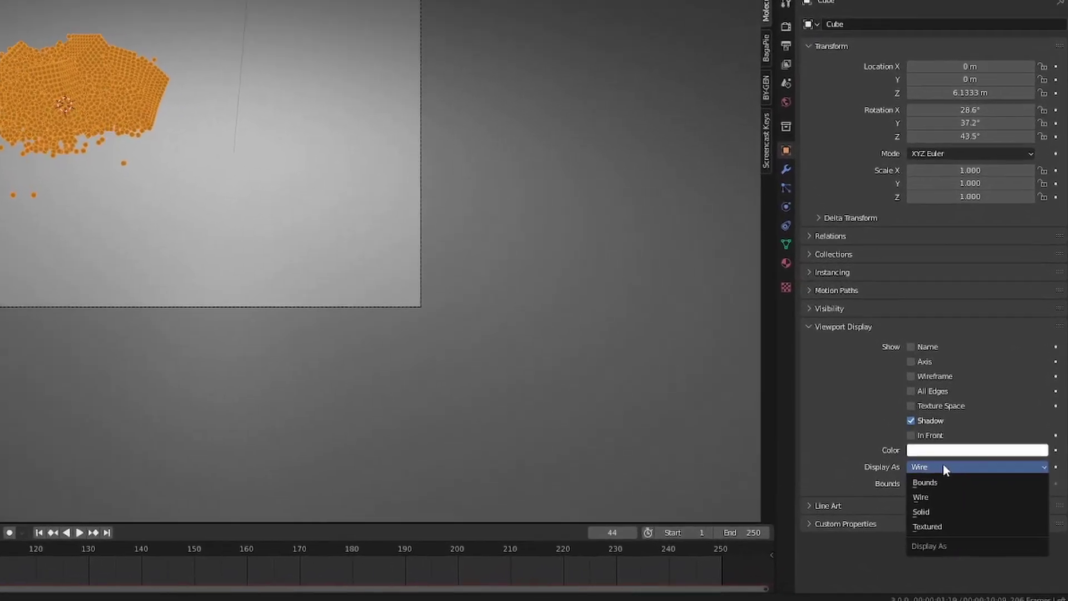
left_click(926, 509)
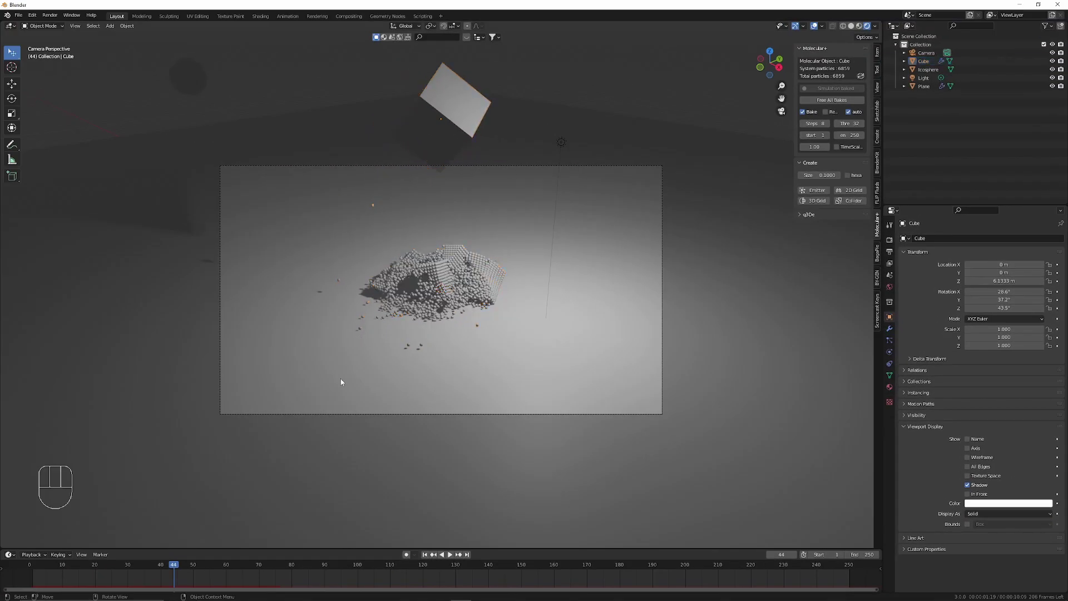
left_click_drag(141, 565, 35, 558)
key("space")
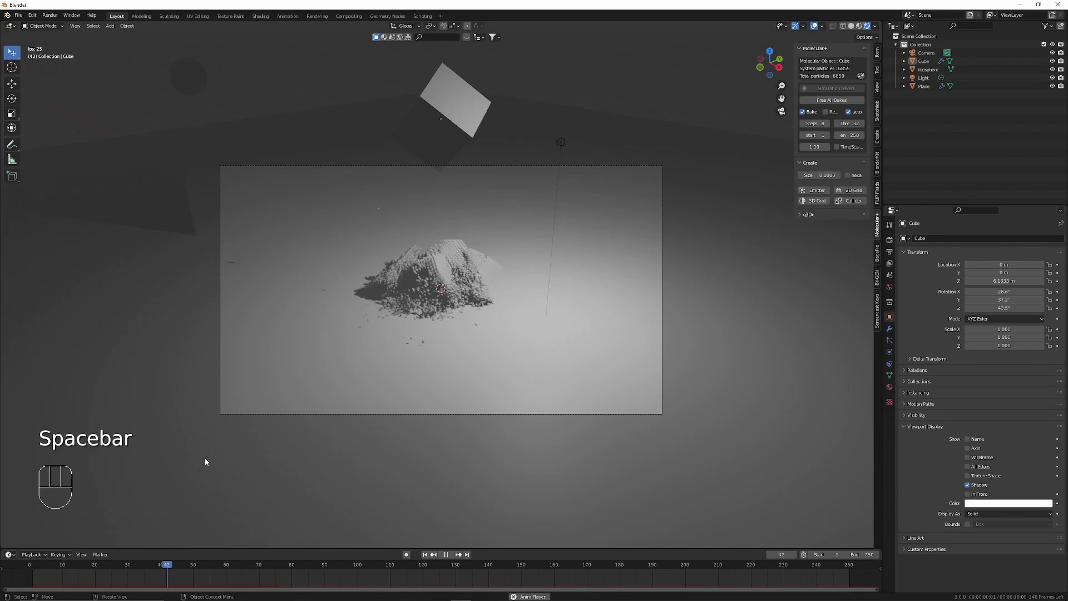